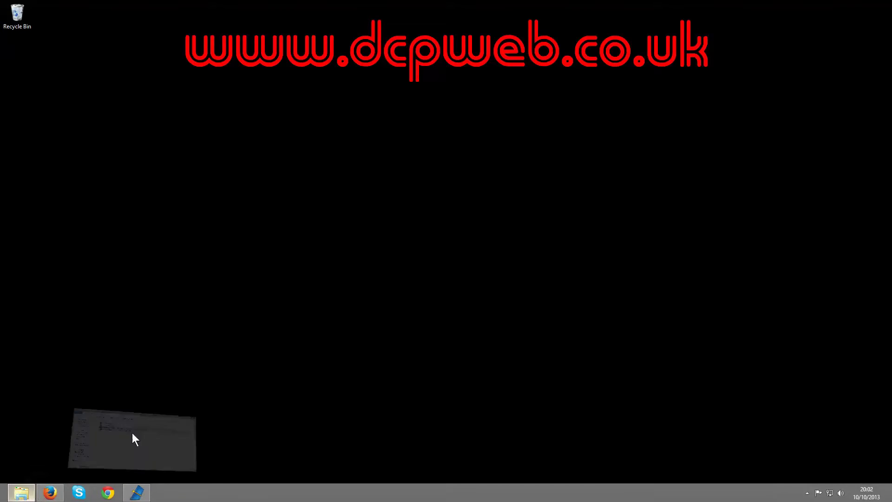
Check the tutorial mp4's details: 1920×1080, 9 frames/second, length 00:16:52
{"action": "left_click", "coordinate": [131, 434]}
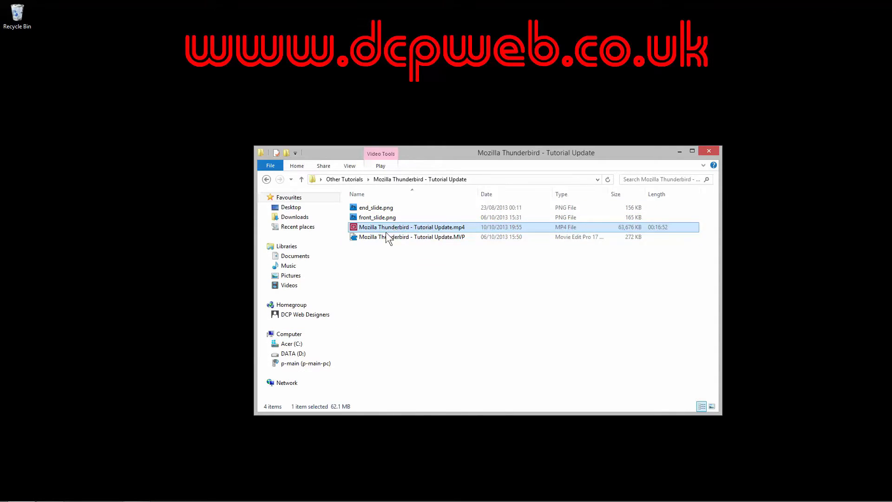
{"action": "mouse_move", "coordinate": [391, 227]}
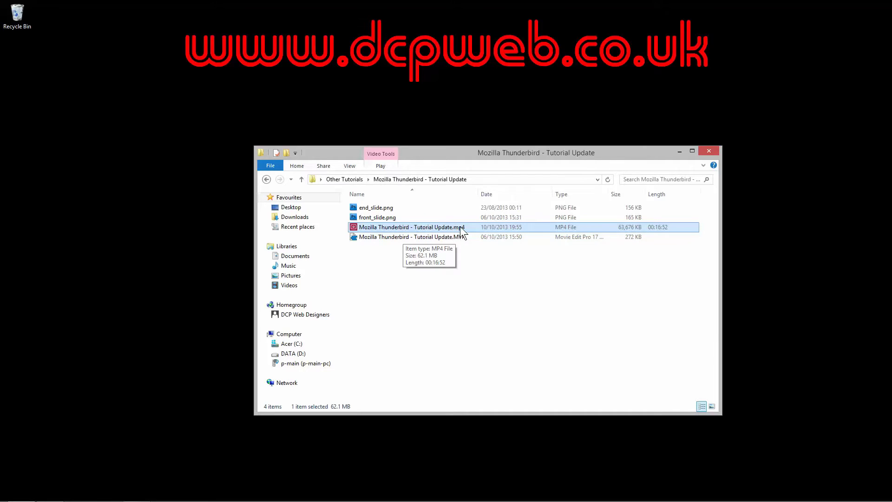
{"action": "right_click", "coordinate": [444, 228]}
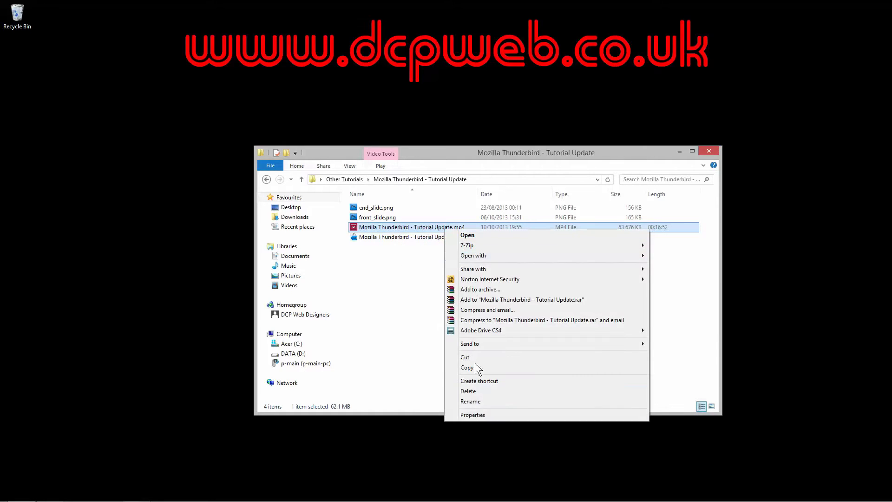
{"action": "left_click", "coordinate": [473, 411]}
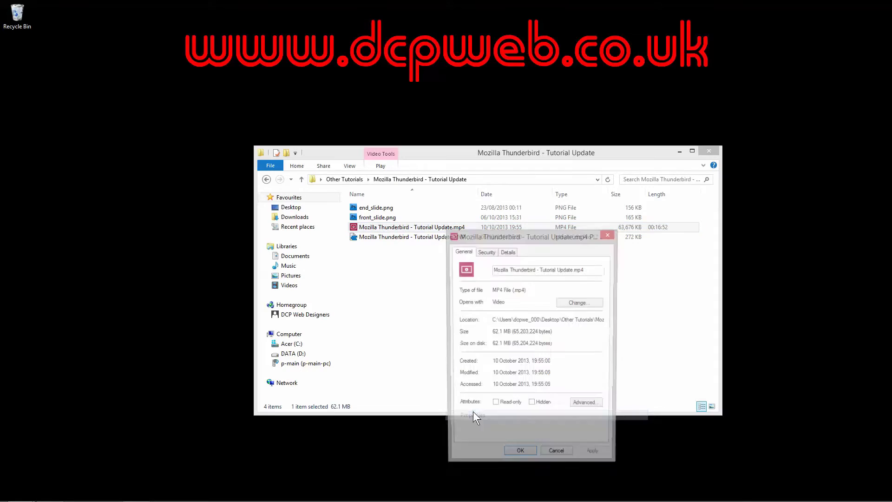
{"action": "left_click", "coordinate": [504, 252]}
{"action": "scroll", "coordinate": [522, 395], "scroll_direction": "down", "scroll_amount": 2}
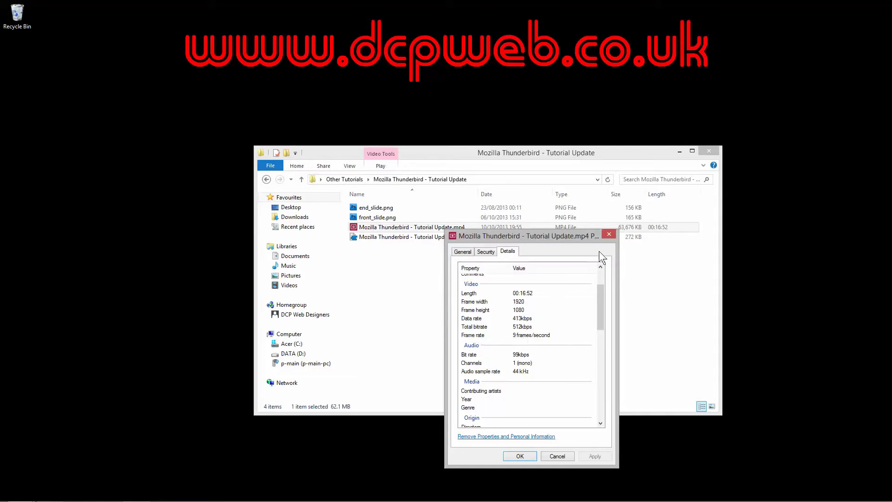
{"action": "left_click", "coordinate": [609, 236]}
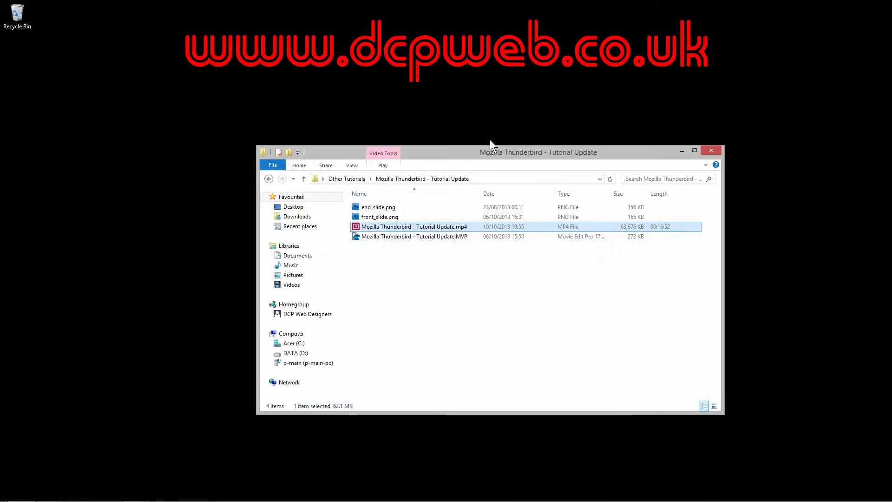
Drop the Tutorial Update mp4 onto tracks 1–2 of the Movie Edit Pro timeline, keeping the project settings
{"action": "left_click_drag", "start_coordinate": [455, 151], "coordinate": [756, 152]}
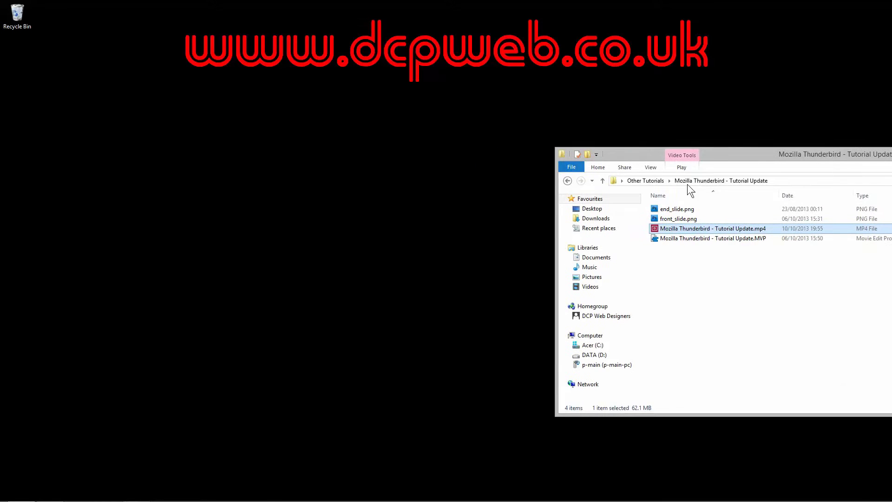
{"action": "left_click", "coordinate": [136, 493]}
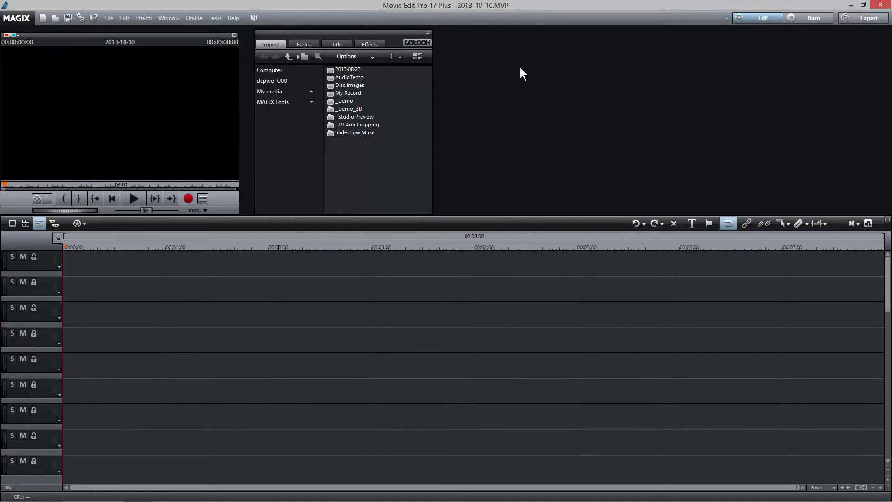
{"action": "key", "text": "alt+Tab"}
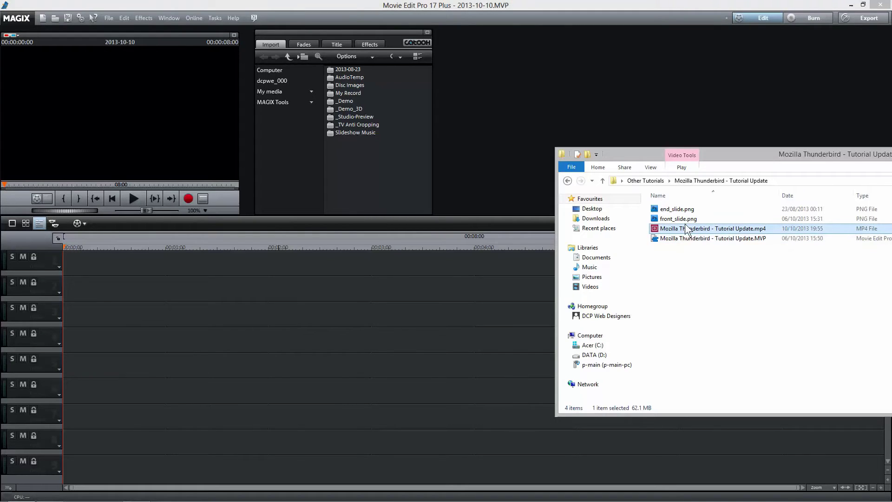
{"action": "left_click_drag", "start_coordinate": [685, 224], "coordinate": [95, 255]}
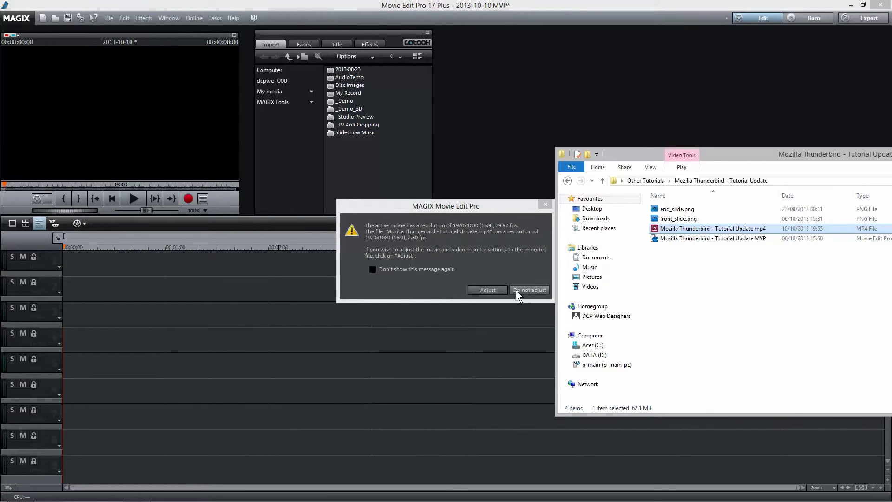
{"action": "left_click", "coordinate": [515, 289]}
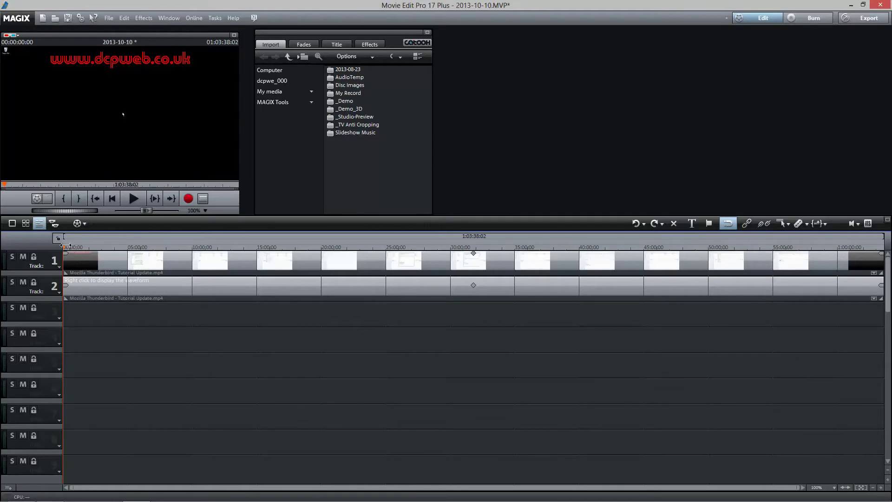
Skim the clip to about 19:32 and 13:29, then quit Movie Edit Pro without saving
{"action": "left_click_drag", "start_coordinate": [67, 245], "coordinate": [314, 236]}
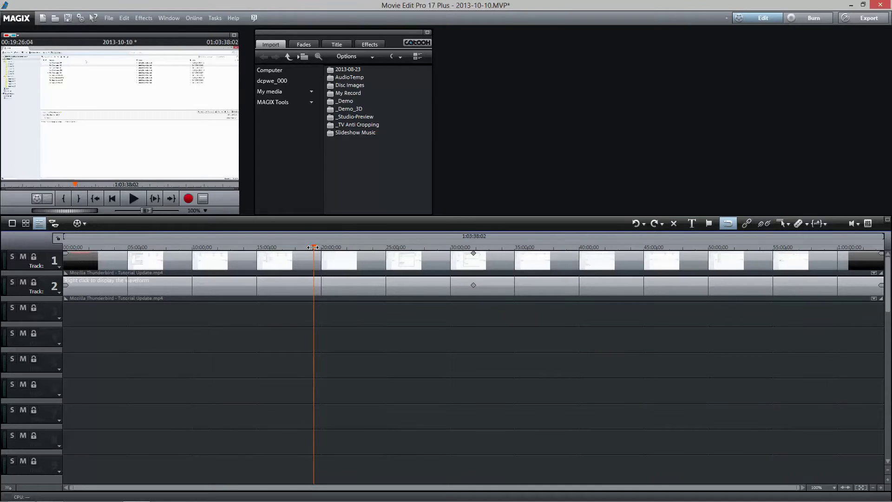
{"action": "left_click_drag", "start_coordinate": [312, 247], "coordinate": [537, 246]}
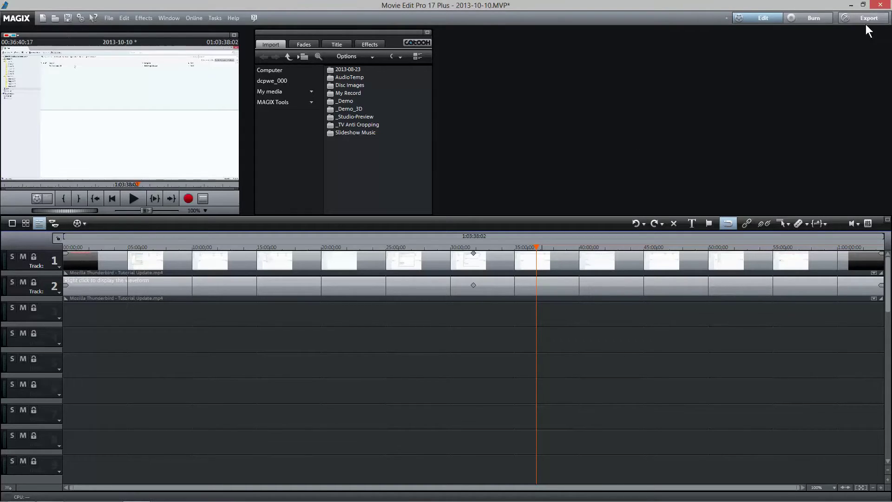
{"action": "left_click", "coordinate": [880, 5]}
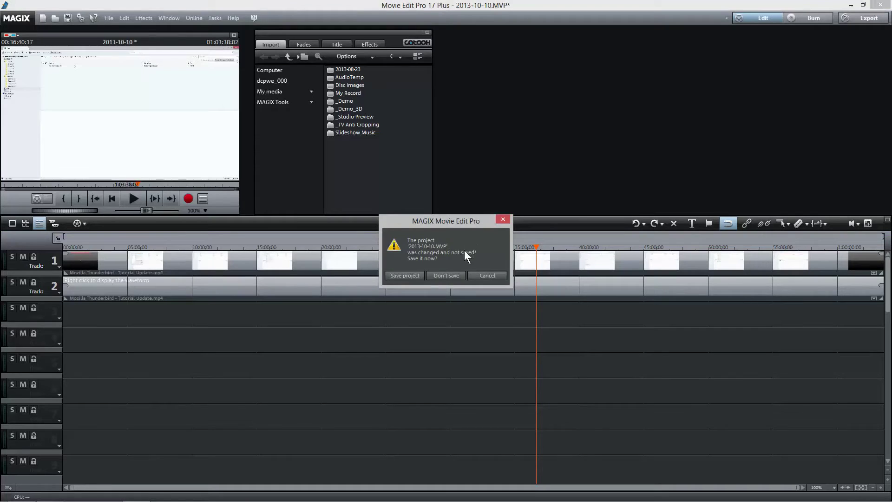
{"action": "left_click", "coordinate": [445, 277]}
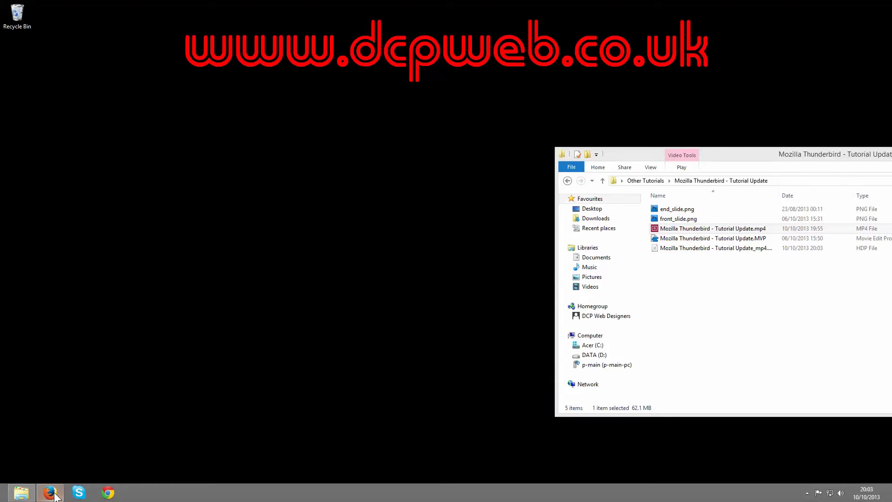
{"action": "left_click", "coordinate": [54, 494]}
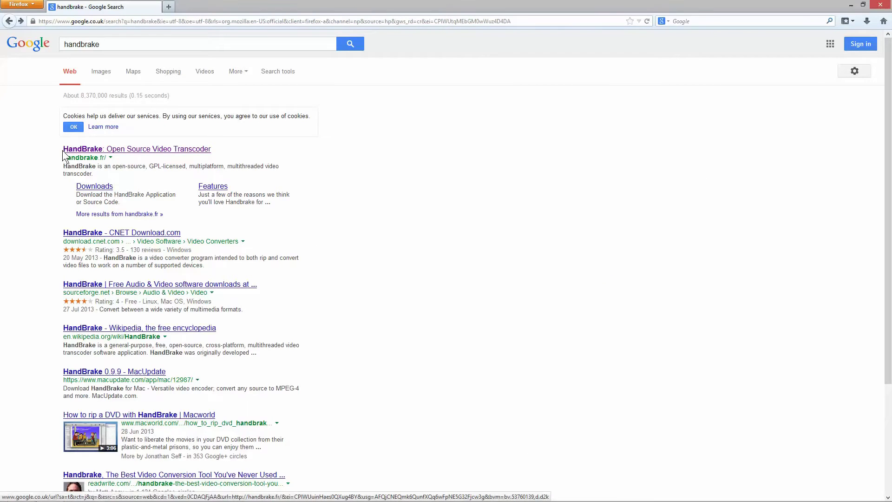
{"action": "left_click_drag", "start_coordinate": [63, 149], "coordinate": [193, 151]}
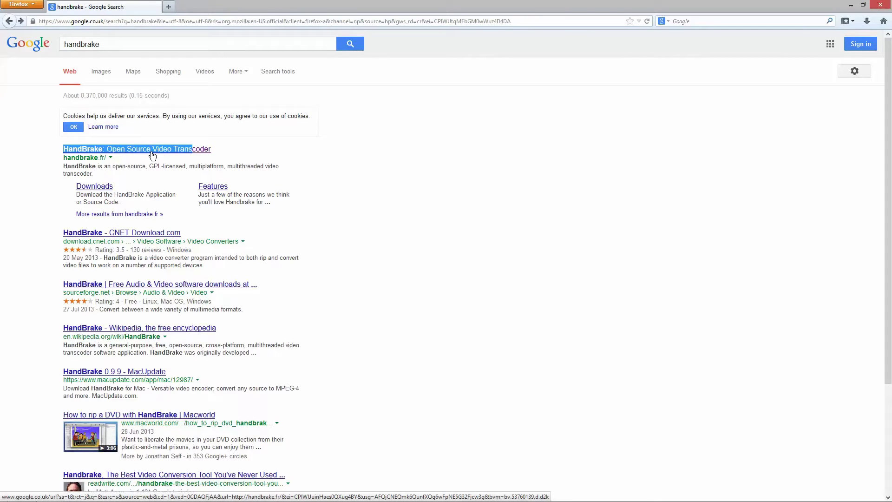
{"action": "left_click", "coordinate": [203, 155]}
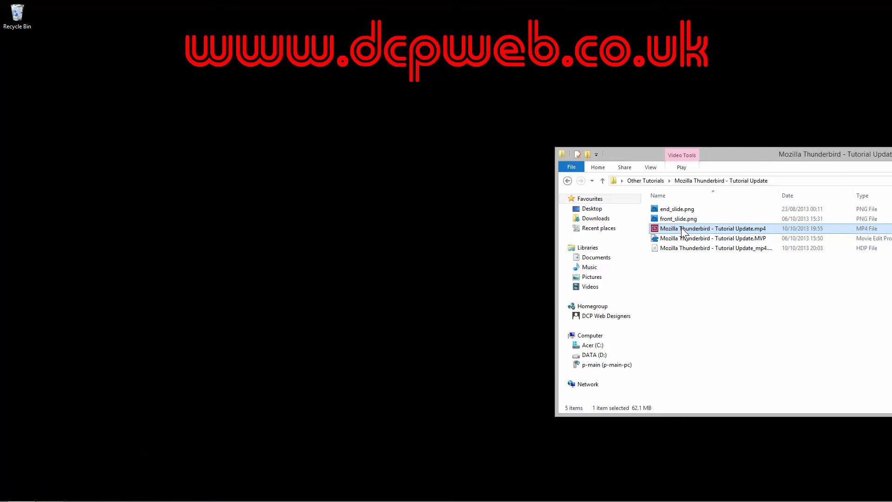
Shift the tutorial folder window left to reveal the Size and Length columns, and deselect the mp4
{"action": "left_click_drag", "start_coordinate": [755, 153], "coordinate": [658, 152]}
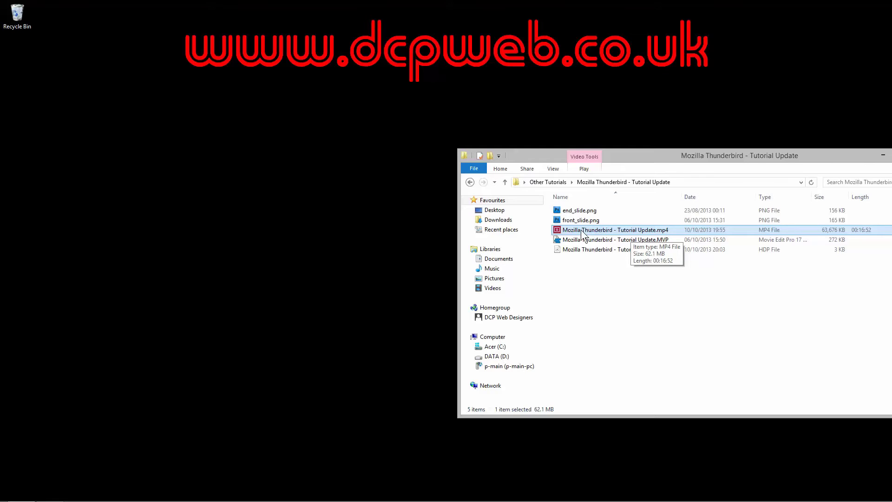
{"action": "left_click", "coordinate": [631, 291]}
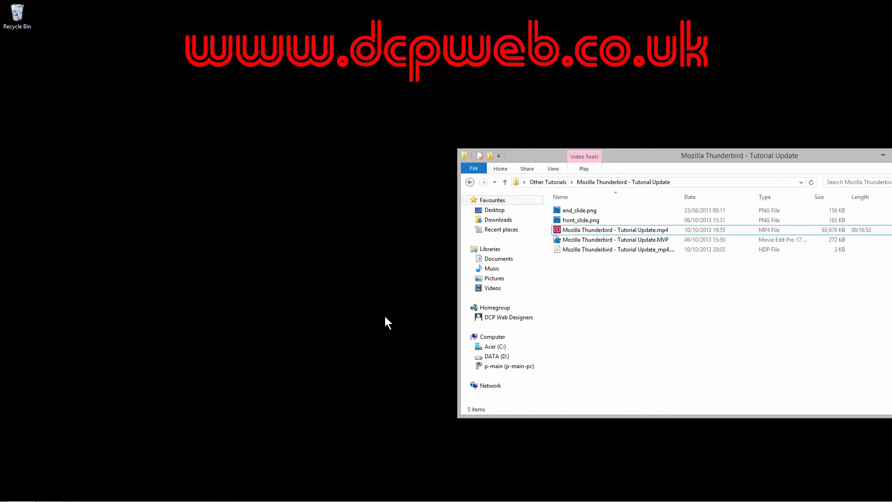
{"action": "mouse_move", "coordinate": [5, 500]}
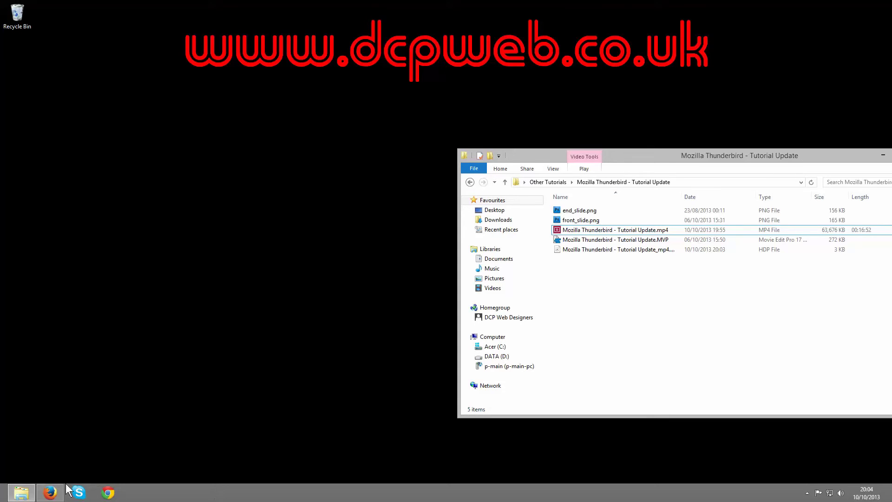
{"action": "left_click", "coordinate": [7, 495]}
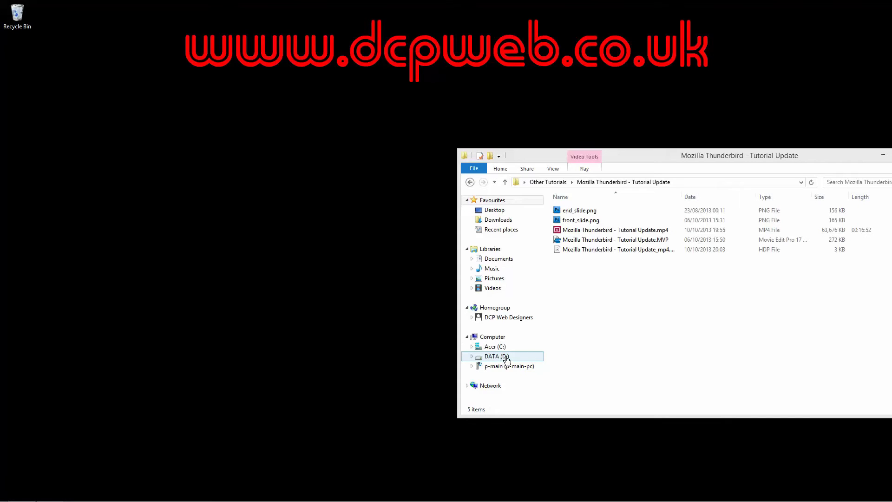
Load Desktop > Other Tutorials > Mozilla Thunderbird - Tutorial Update.mp4 as the HandBrake source
{"action": "left_click_drag", "start_coordinate": [499, 100], "coordinate": [360, 90]}
{"action": "left_click", "coordinate": [113, 116]}
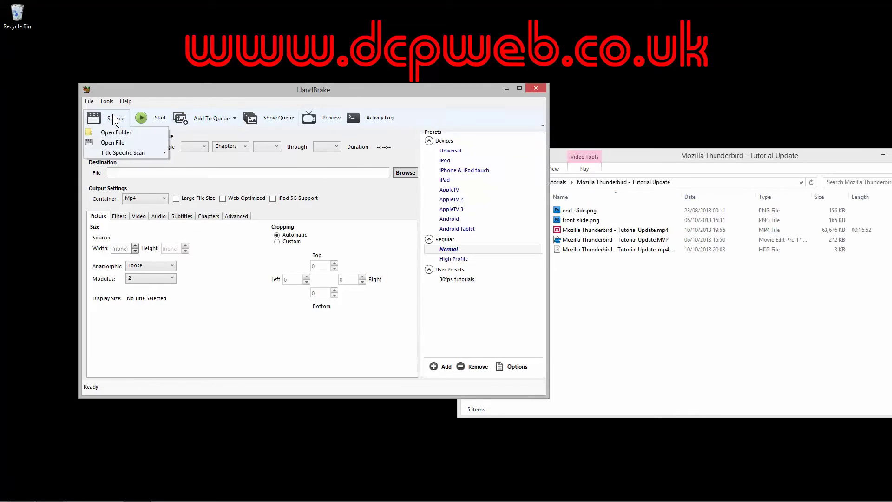
{"action": "left_click", "coordinate": [117, 142]}
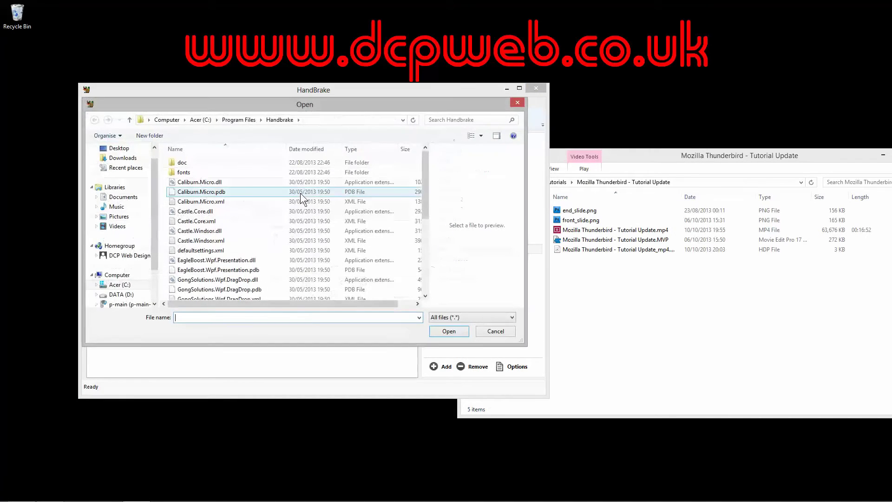
{"action": "left_click", "coordinate": [123, 158]}
{"action": "left_click", "coordinate": [124, 150]}
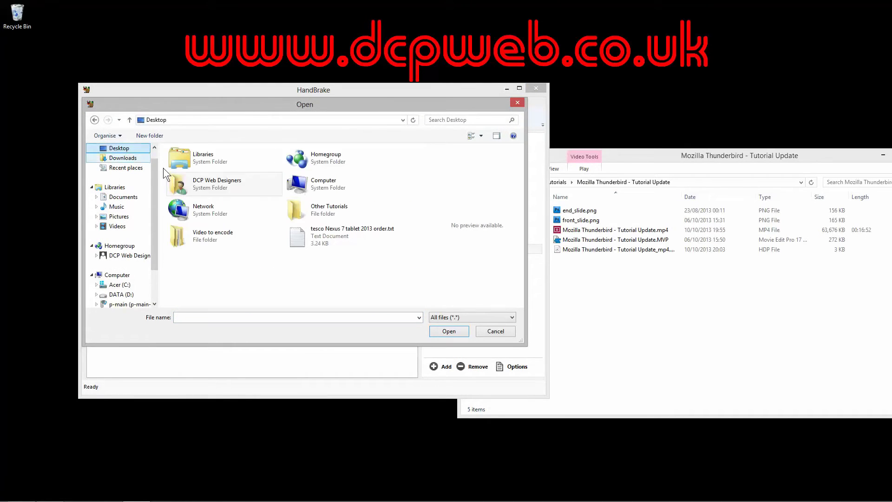
{"action": "double_click", "coordinate": [317, 212]}
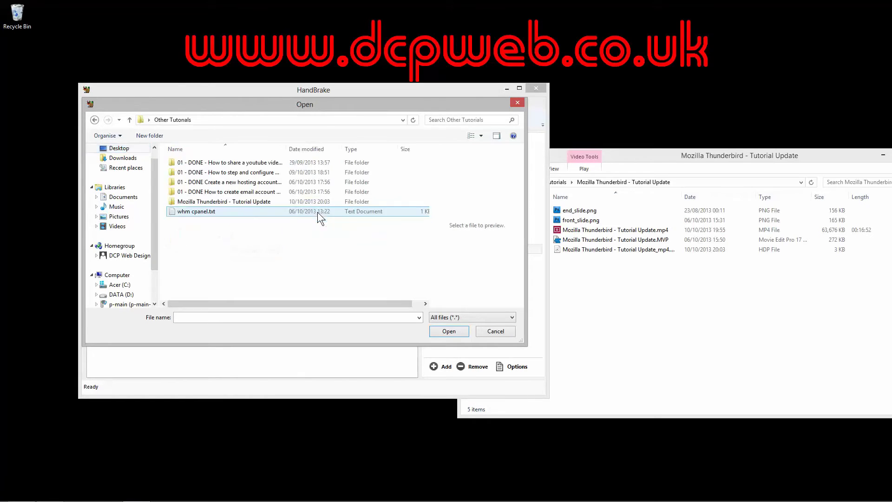
{"action": "double_click", "coordinate": [231, 201]}
{"action": "left_click", "coordinate": [301, 178]}
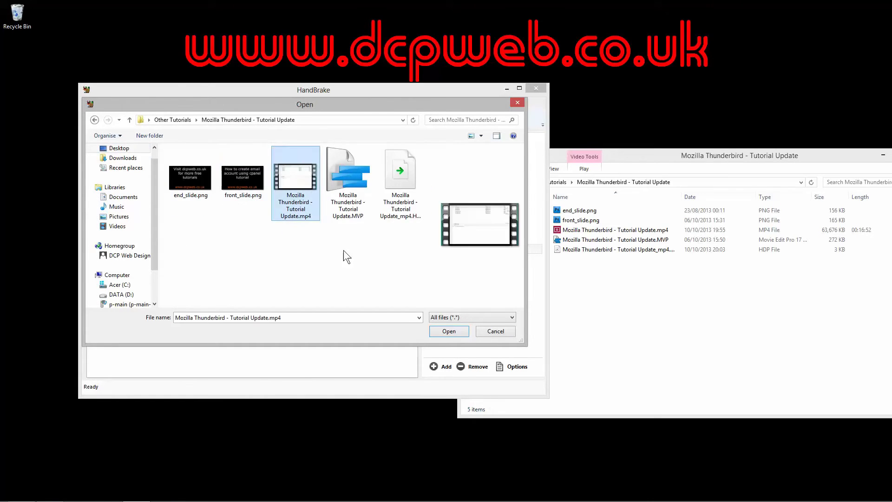
{"action": "left_click", "coordinate": [443, 328]}
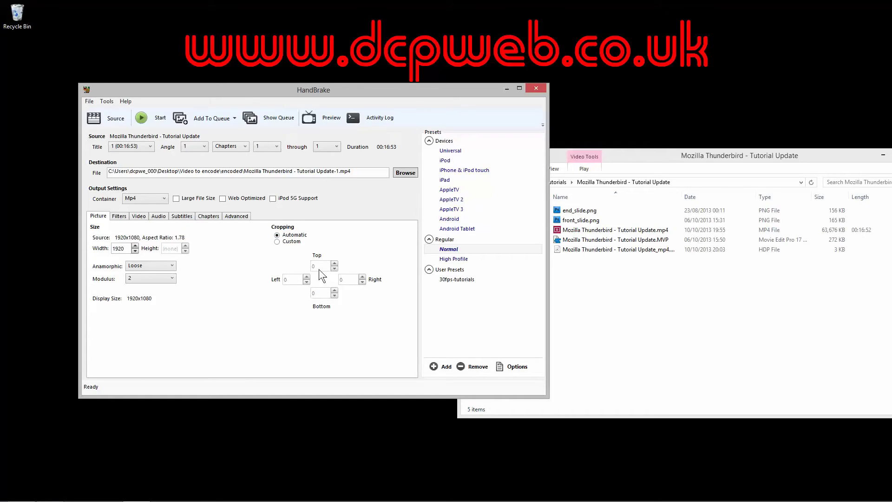
Keep Automatic cropping (0 on all sides), Loose anamorphic and modulus 2 on the Picture tab
{"action": "left_click", "coordinate": [293, 242]}
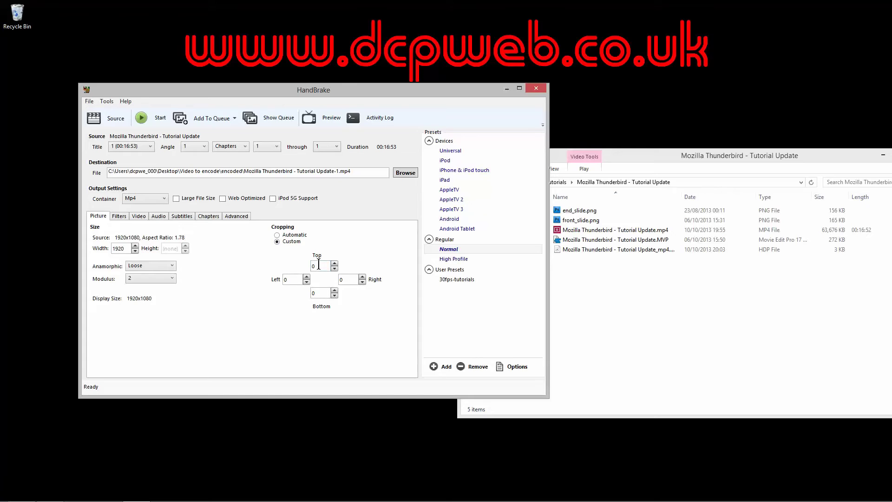
{"action": "left_click", "coordinate": [293, 236]}
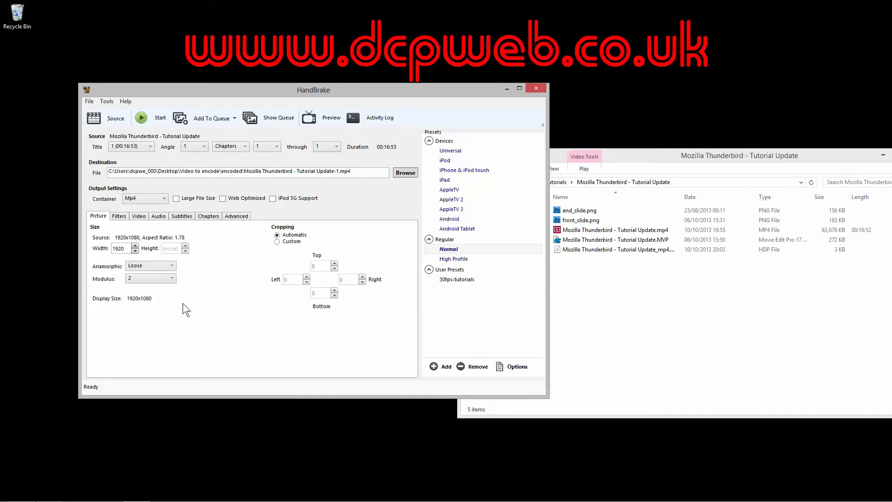
{"action": "left_click", "coordinate": [166, 266]}
{"action": "left_click", "coordinate": [166, 266]}
{"action": "left_click", "coordinate": [170, 278]}
{"action": "left_click", "coordinate": [170, 278]}
Encode with H.264 (x264) at constant 30 fps and lossless Constant Quality RF 0
{"action": "left_click", "coordinate": [138, 216]}
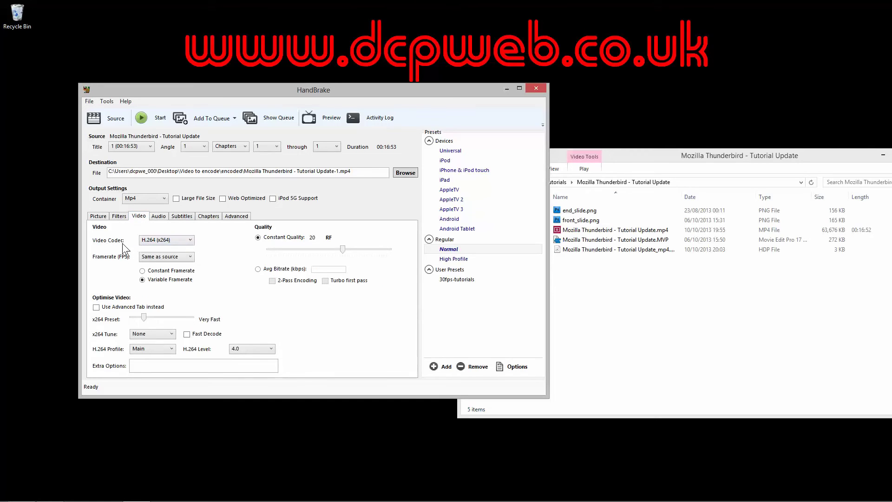
{"action": "left_click", "coordinate": [161, 240]}
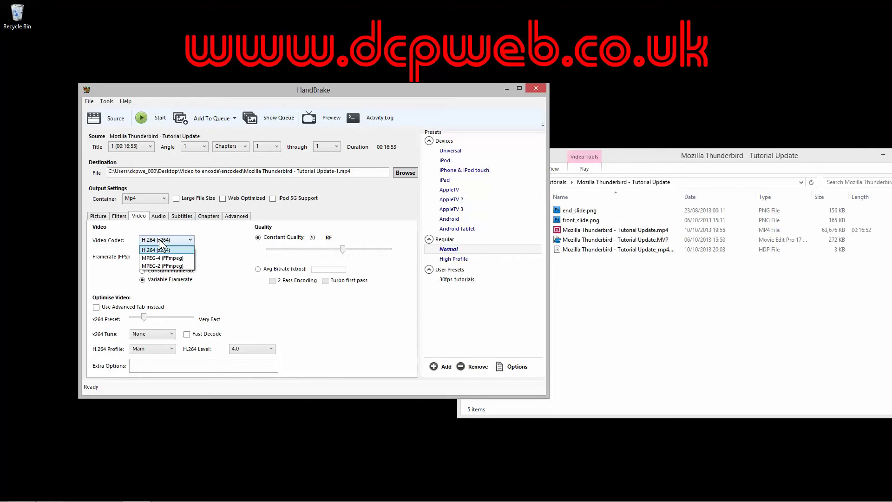
{"action": "left_click", "coordinate": [160, 241]}
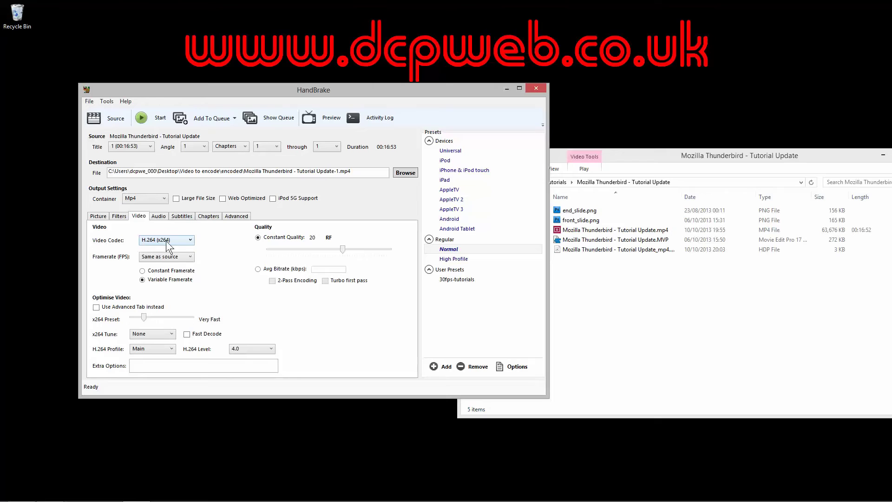
{"action": "left_click", "coordinate": [155, 257]}
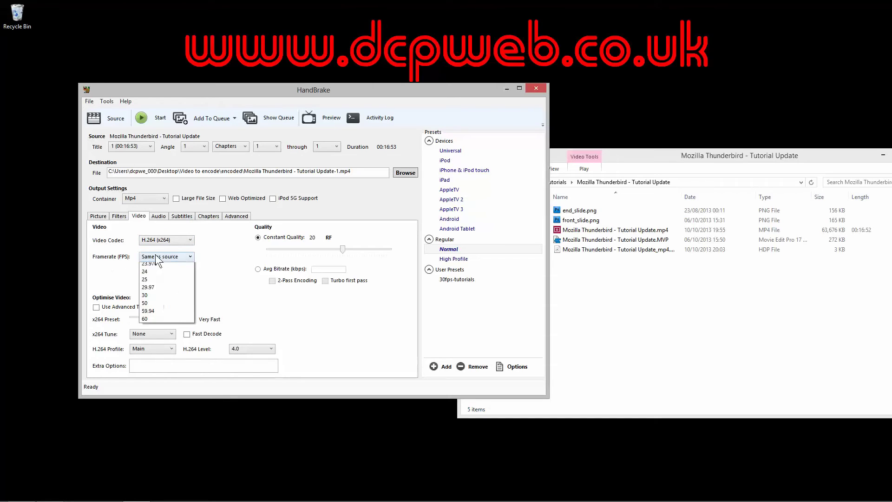
{"action": "left_click", "coordinate": [154, 336]}
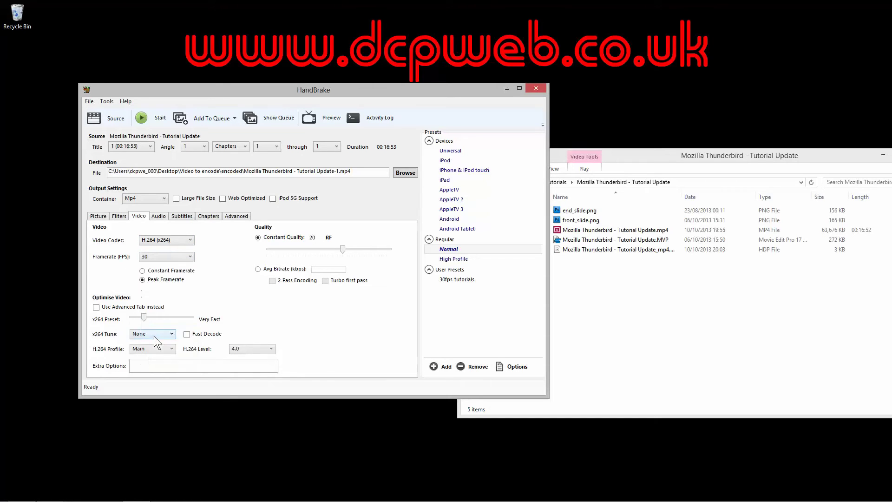
{"action": "left_click", "coordinate": [143, 271]}
{"action": "left_click", "coordinate": [364, 248]}
{"action": "left_click_drag", "start_coordinate": [365, 253], "coordinate": [403, 251]}
Add the Thunderbird encode to the queue and show the Queue window listing one pending job
{"action": "left_click", "coordinate": [101, 216]}
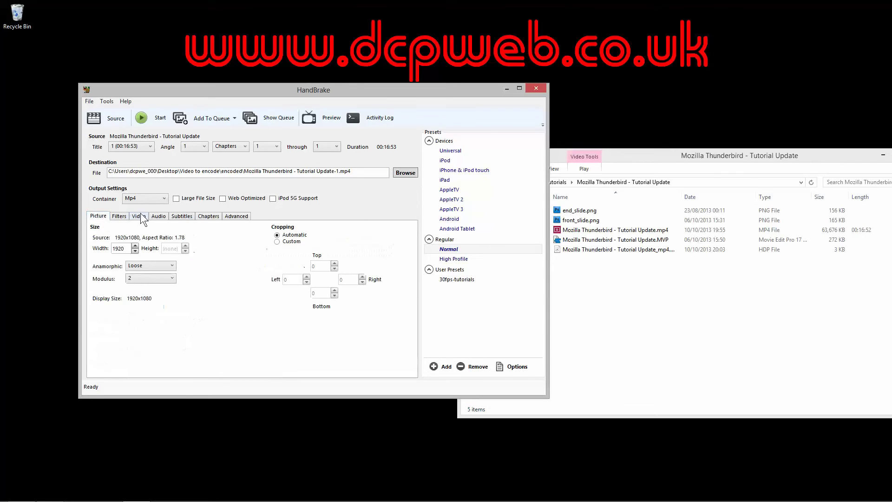
{"action": "left_click", "coordinate": [139, 217]}
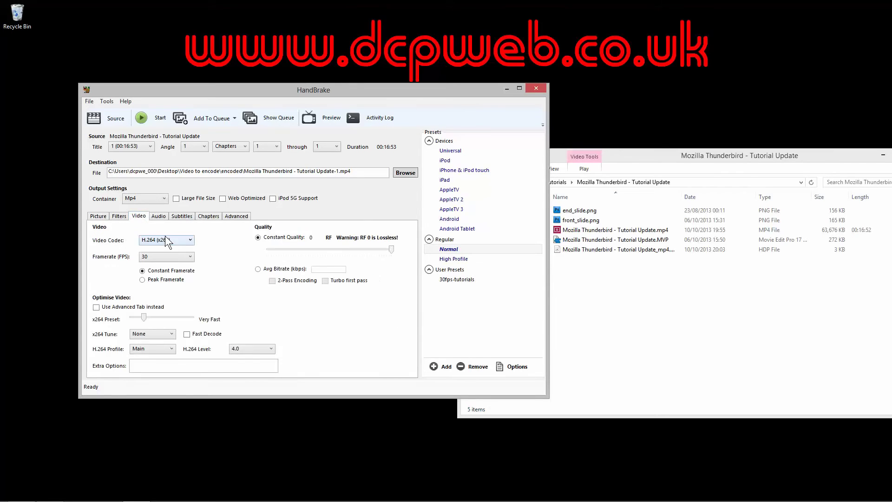
{"action": "left_click", "coordinate": [208, 119]}
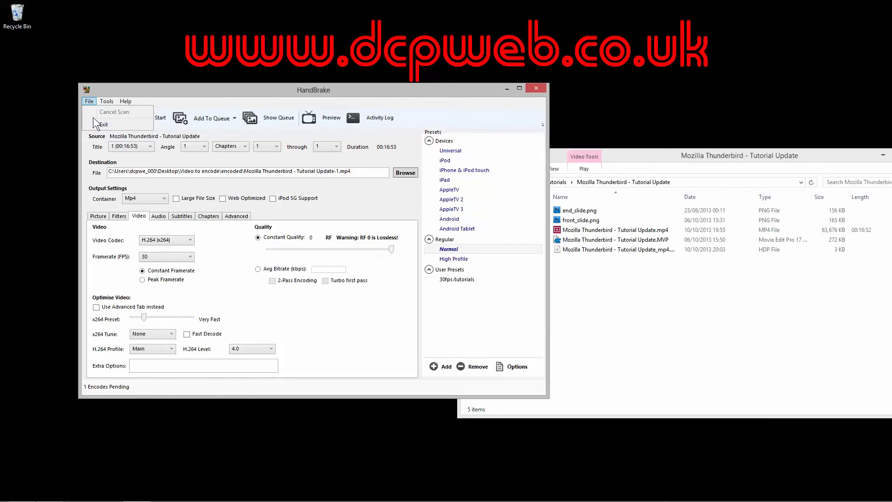
{"action": "left_click", "coordinate": [108, 119]}
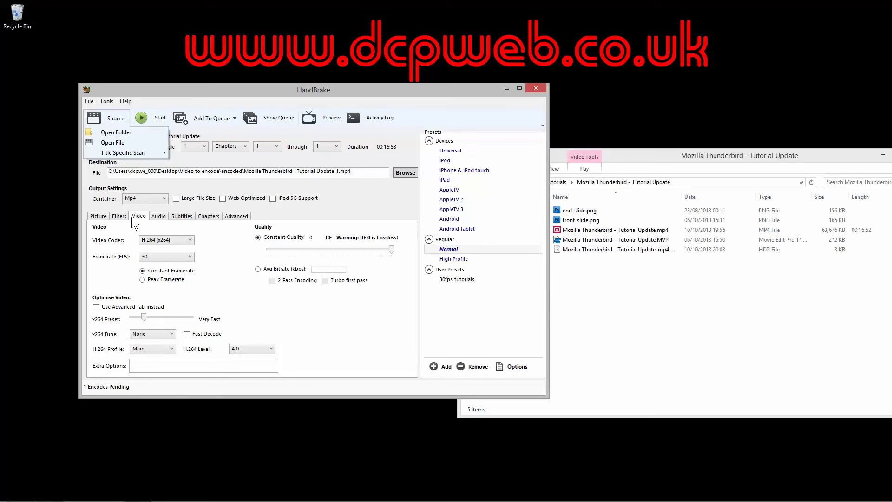
{"action": "left_click", "coordinate": [207, 247]}
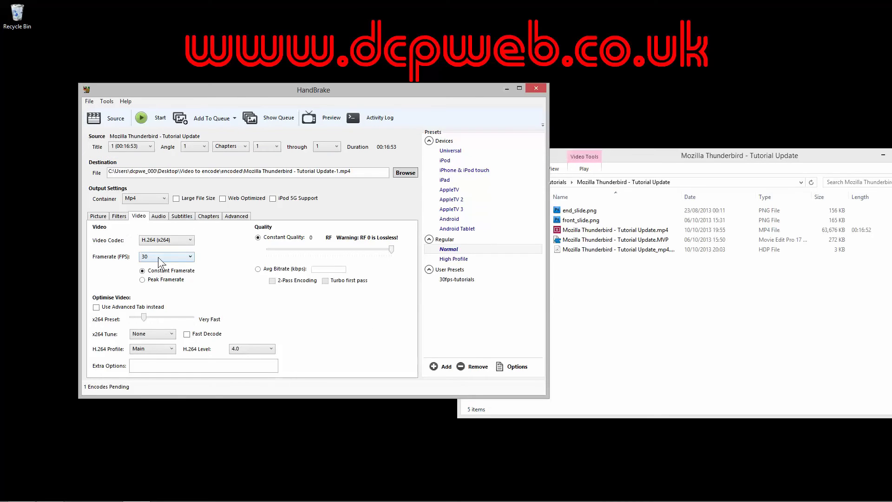
{"action": "left_click", "coordinate": [262, 120]}
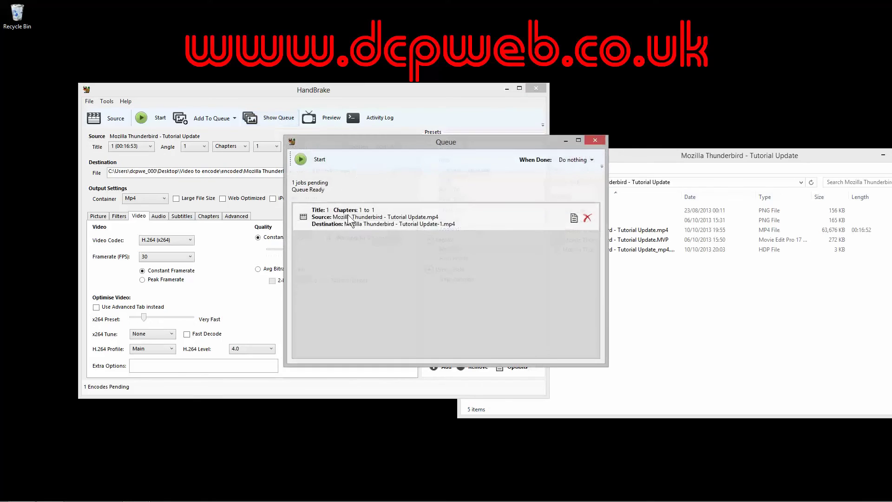
Start the queued Tutorial Update encode, letting it reach about 20% with four minutes remaining
{"action": "left_click", "coordinate": [312, 160]}
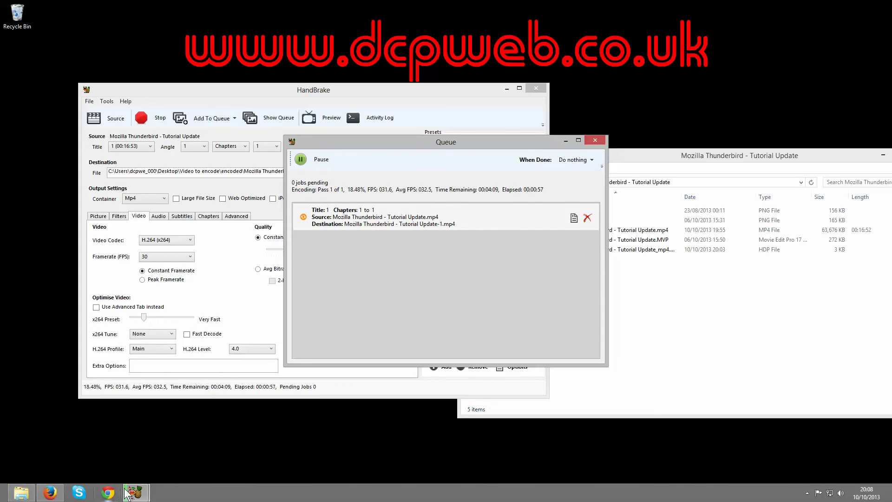
{"action": "mouse_move", "coordinate": [134, 492]}
{"action": "left_click", "coordinate": [284, 446]}
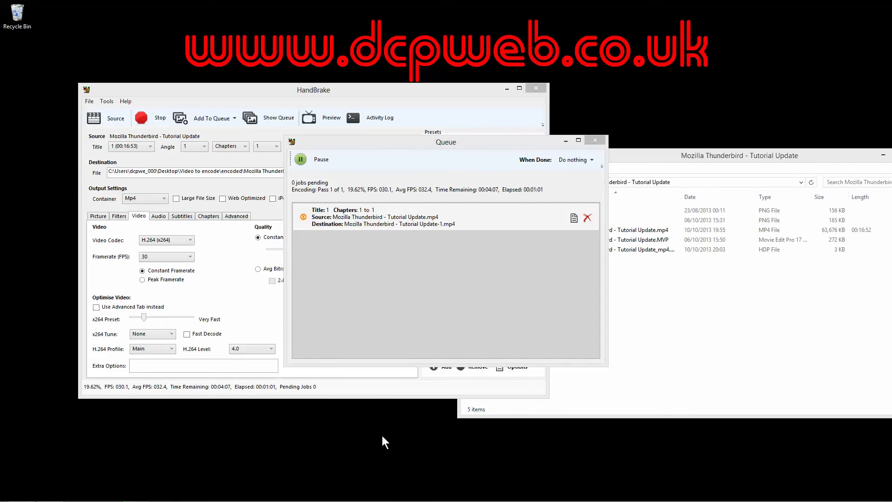
{"action": "mouse_move", "coordinate": [21, 493]}
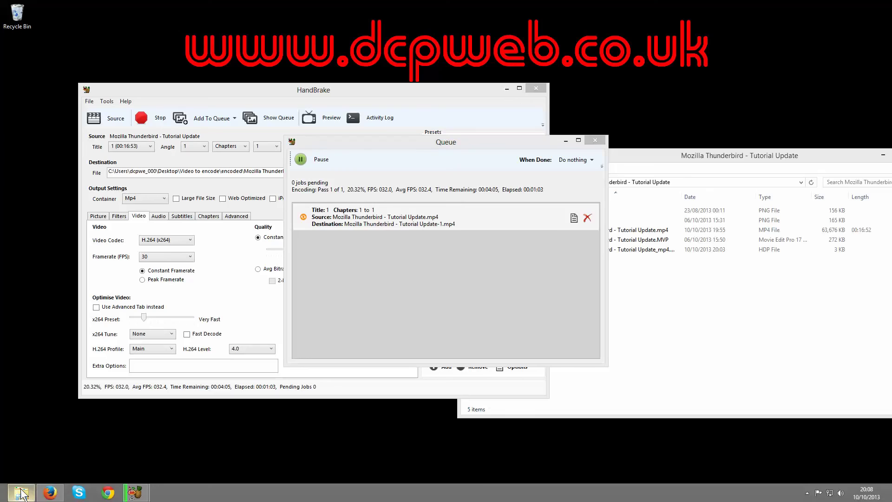